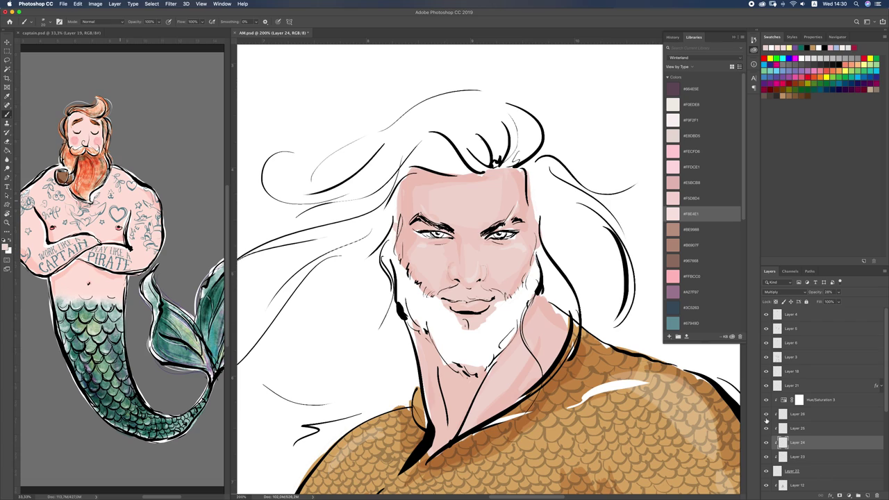
- Compare the skin shading with and without Layer 23 and the Hue/Saturation 3 adjustment
click(766, 457)
click(767, 456)
click(798, 457)
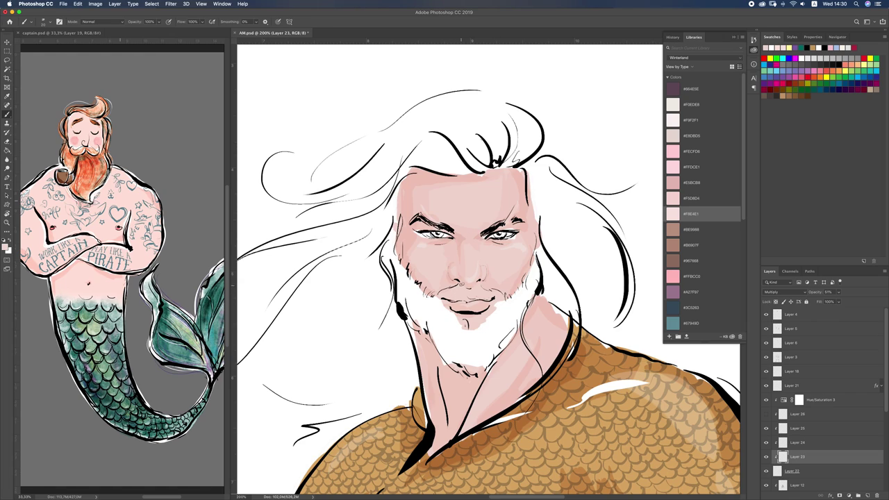
click(512, 273)
click(767, 400)
key(i)
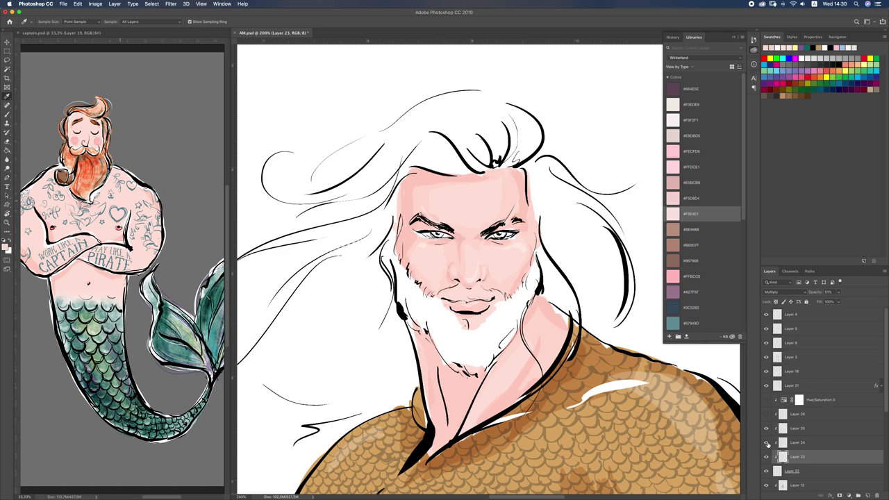
click(766, 401)
key(b)
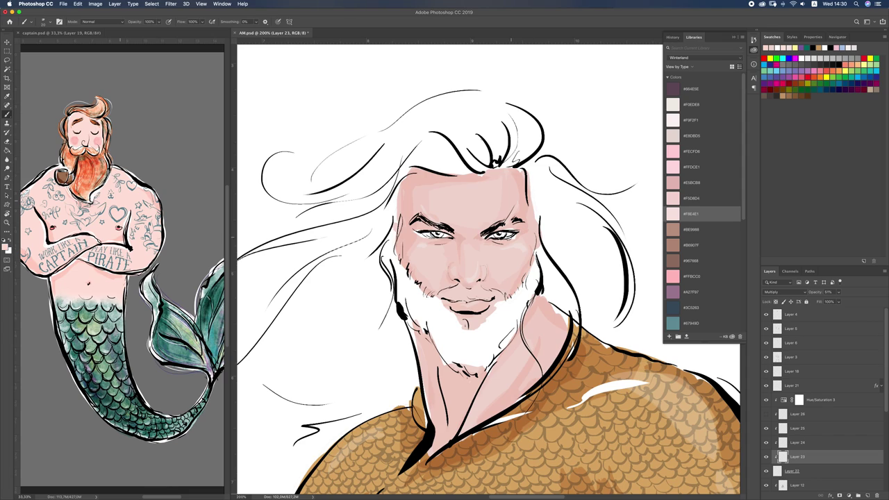
click(795, 472)
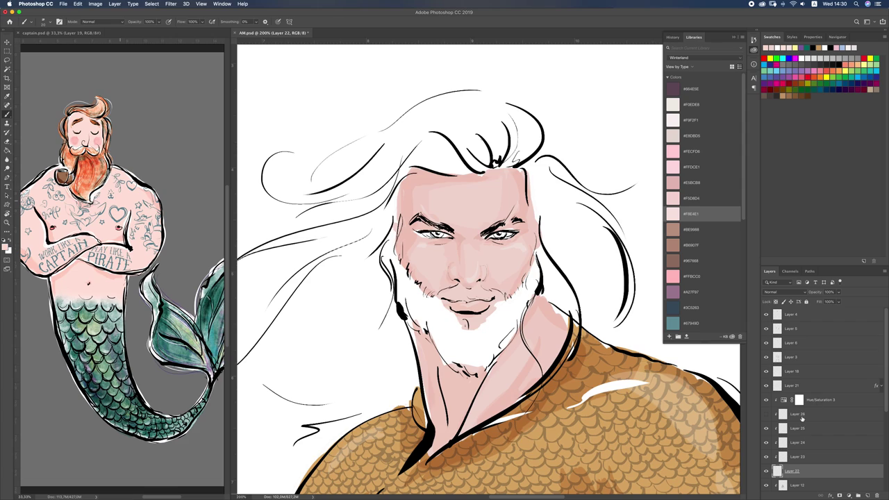
click(832, 457)
click(766, 457)
click(766, 457)
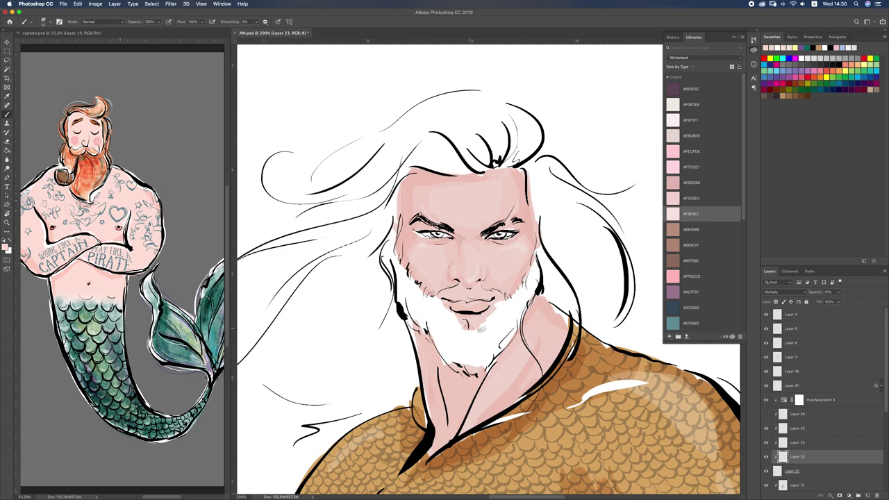
- Add a new layer above Hue/Saturation 3 and paint the left sideburn and cheek beard in dark grey-brown
click(851, 401)
click(867, 494)
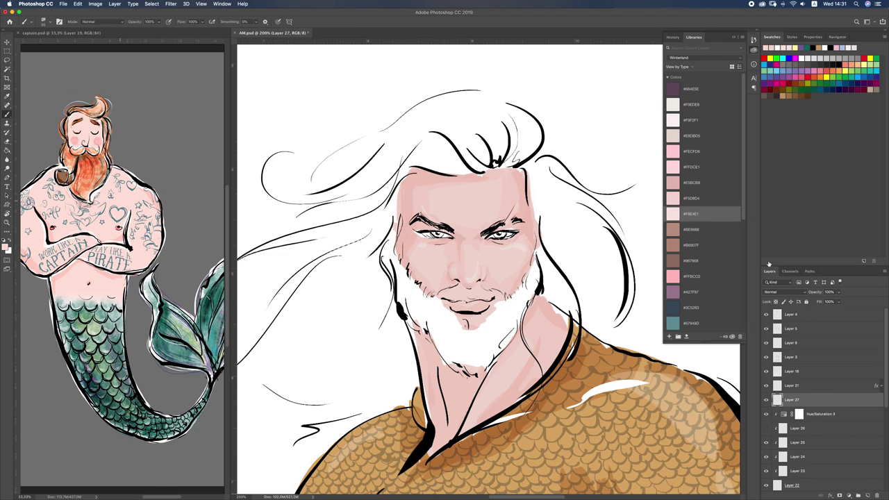
click(768, 90)
drag(396, 220, 388, 267)
drag(393, 243, 387, 276)
mouse_move(384, 232)
mouse_down()
mouse_move(401, 299)
mouse_move(401, 270)
mouse_move(414, 310)
mouse_up()
drag(407, 270, 414, 327)
drag(408, 266, 427, 326)
drag(409, 282, 417, 294)
mouse_move(407, 293)
mouse_down()
mouse_move(410, 305)
mouse_move(425, 309)
mouse_move(432, 333)
mouse_up()
- Paint the moustache above the lips in fine dark brown strokes with a smaller brush
mouse_move(470, 285)
mouse_down()
mouse_move(440, 304)
mouse_move(462, 292)
mouse_up()
key(super+z)
key(super+z)
key([)
key([)
key([)
mouse_move(469, 289)
mouse_down()
mouse_move(453, 298)
mouse_move(473, 297)
mouse_up()
mouse_move(475, 292)
mouse_down()
mouse_move(471, 302)
mouse_move(479, 288)
mouse_move(480, 300)
mouse_up()
mouse_move(487, 288)
mouse_down()
mouse_move(478, 297)
mouse_move(503, 301)
mouse_up()
- Paint the beard along the right cheek and jaw down to the mouth corner in dark brown
drag(534, 245, 522, 296)
drag(532, 261, 512, 312)
drag(535, 279, 520, 310)
drag(540, 263, 509, 325)
drag(526, 295, 490, 335)
mouse_move(513, 310)
mouse_down()
mouse_move(489, 337)
mouse_move(478, 339)
mouse_move(466, 320)
mouse_move(475, 336)
mouse_up()
mouse_move(496, 313)
mouse_down()
mouse_move(490, 328)
mouse_move(502, 319)
mouse_move(491, 333)
mouse_move(507, 309)
mouse_up()
mouse_move(518, 306)
mouse_down()
mouse_move(512, 316)
mouse_move(509, 302)
mouse_up()
drag(518, 295, 512, 299)
drag(521, 290, 517, 295)
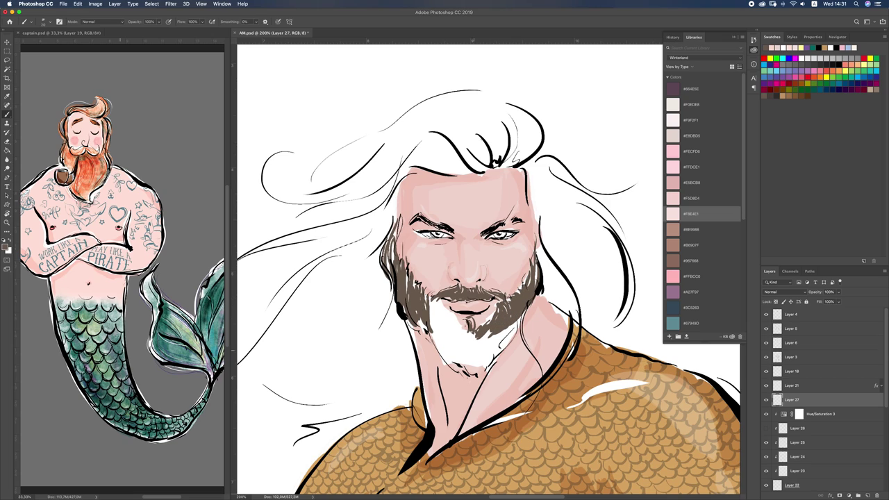
- Fill the chin beard below the lips in dark brown, leaving thin white gaps between the hairs
drag(434, 300, 436, 331)
drag(437, 333, 449, 348)
mouse_move(439, 310)
mouse_down()
mouse_move(446, 361)
mouse_move(462, 371)
mouse_move(442, 331)
mouse_move(473, 370)
mouse_up()
mouse_move(485, 334)
mouse_down()
mouse_move(480, 368)
mouse_move(490, 358)
mouse_up()
drag(513, 322, 476, 378)
drag(437, 304, 442, 319)
drag(444, 312, 456, 324)
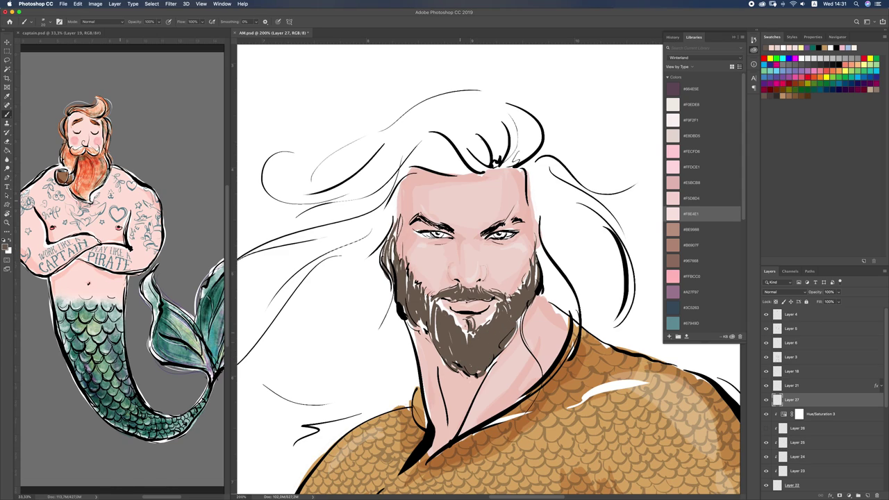
- Paint dark brown hair strands from the left temple and sweep them back above the forehead
mouse_move(373, 247)
mouse_down()
mouse_move(397, 190)
mouse_move(423, 171)
mouse_move(447, 174)
mouse_up()
mouse_move(402, 147)
mouse_down()
mouse_move(464, 169)
mouse_move(449, 161)
mouse_up()
mouse_move(418, 136)
mouse_down()
mouse_move(468, 174)
mouse_move(464, 164)
mouse_up()
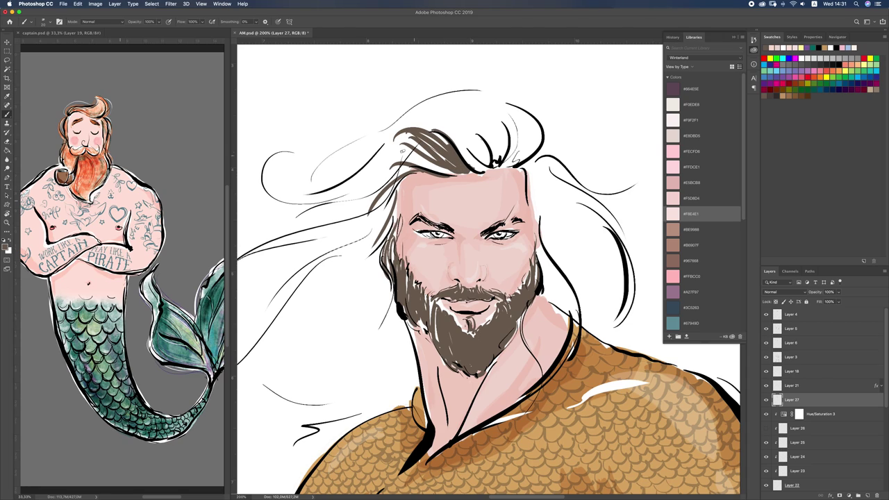
drag(397, 150, 456, 173)
drag(432, 121, 472, 160)
drag(467, 139, 481, 166)
- Paint the hair strands over the crown and right top of the head, converging at the hairline
drag(451, 109, 493, 170)
mouse_move(478, 106)
mouse_down()
mouse_move(497, 160)
mouse_move(507, 161)
mouse_up()
drag(503, 113, 517, 162)
mouse_move(511, 115)
mouse_down()
mouse_move(524, 126)
mouse_move(506, 164)
mouse_up()
mouse_move(502, 163)
mouse_down()
mouse_move(497, 168)
mouse_move(507, 166)
mouse_up()
drag(536, 115, 514, 166)
drag(512, 166, 482, 172)
- Draw thin loose strands of hair falling over the forehead and darken the right eyebrow's inner end
mouse_move(486, 168)
mouse_down()
mouse_move(476, 174)
mouse_move(495, 202)
mouse_move(468, 254)
mouse_up()
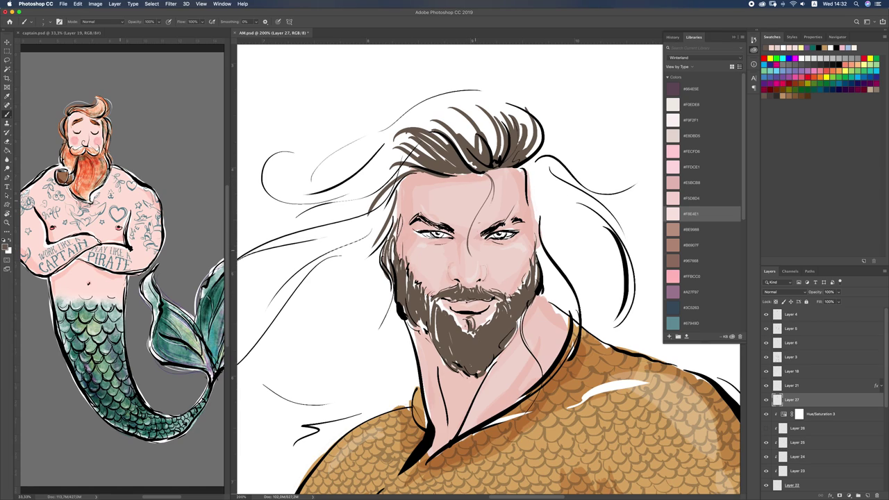
key(super+z)
drag(501, 176, 509, 207)
key(super+z)
drag(496, 171, 470, 238)
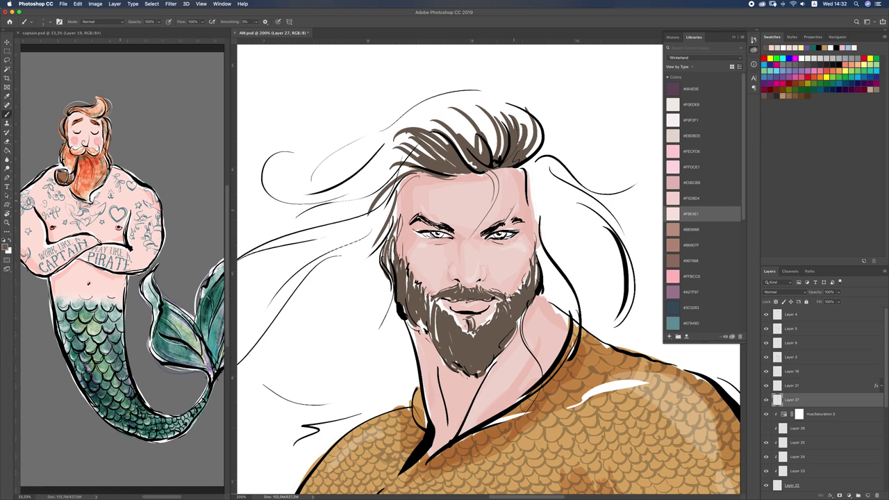
drag(510, 172, 523, 219)
drag(491, 228, 495, 226)
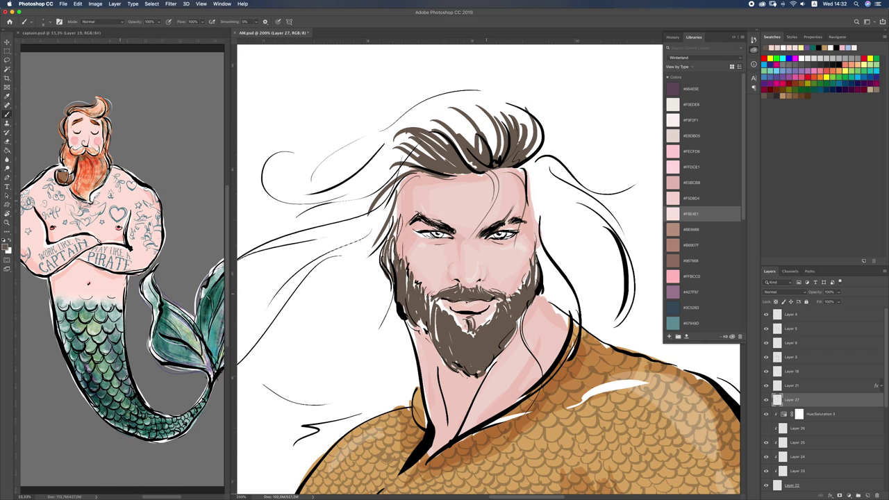
- Set the Hue/Saturation 3 adjustment to saturation -17 and lightness -13 with a slightly higher hue
key(e)
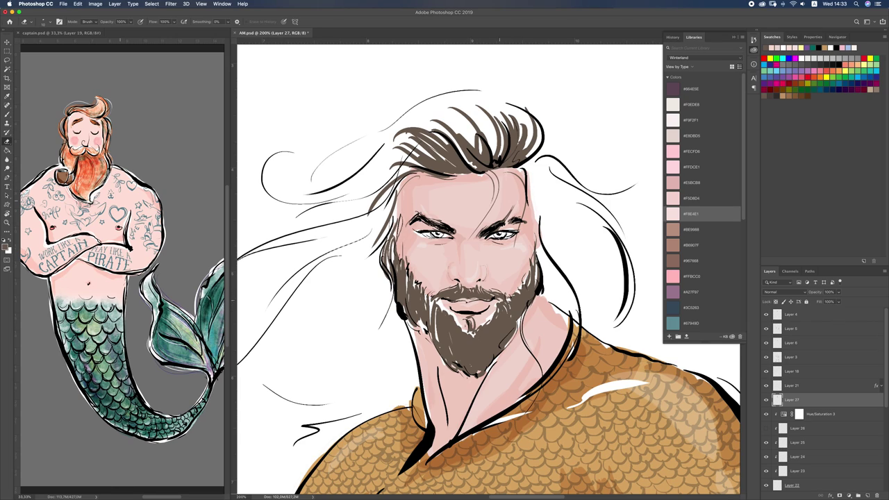
key(v)
click(512, 273)
click(850, 417)
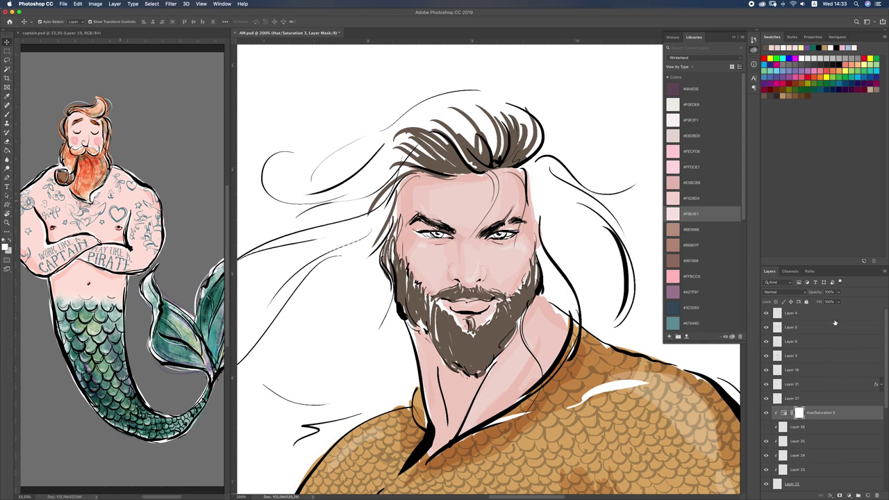
click(813, 37)
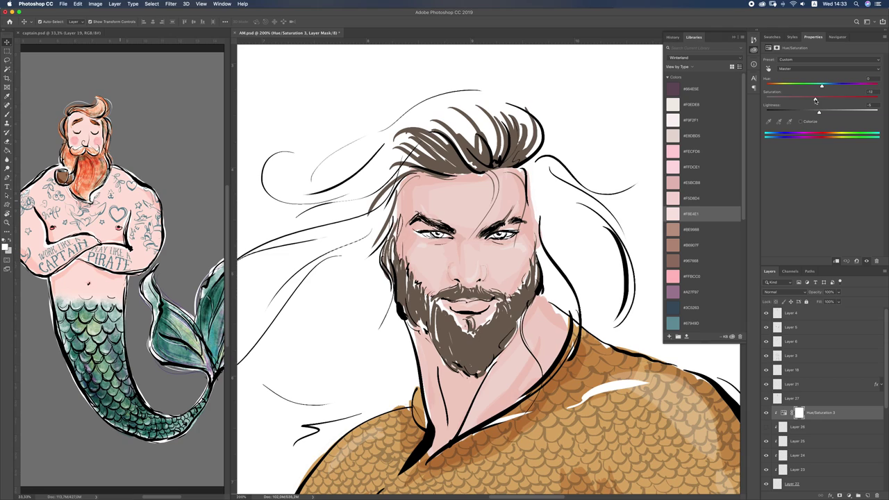
mouse_move(815, 100)
mouse_down()
mouse_move(817, 114)
mouse_move(810, 100)
mouse_move(824, 88)
mouse_up()
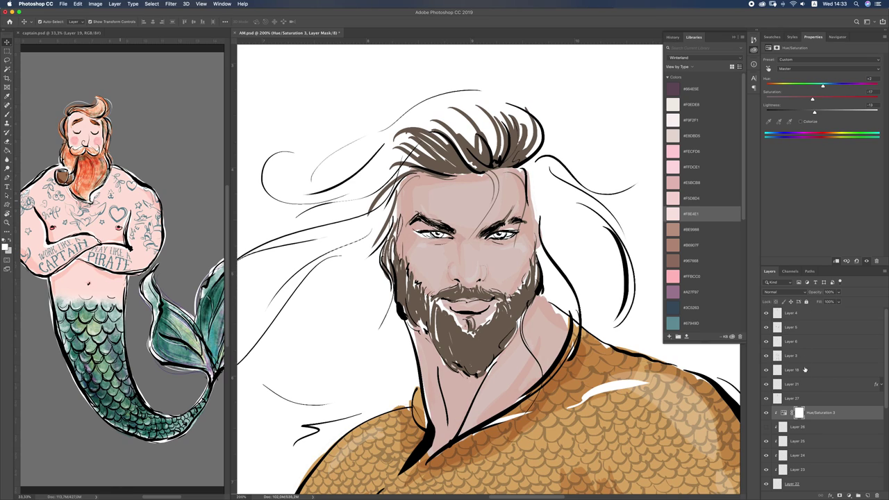
- Add a layer above Layer 24, brush a brown shadow on the neck and lower the layer's opacity to under 20%
click(797, 455)
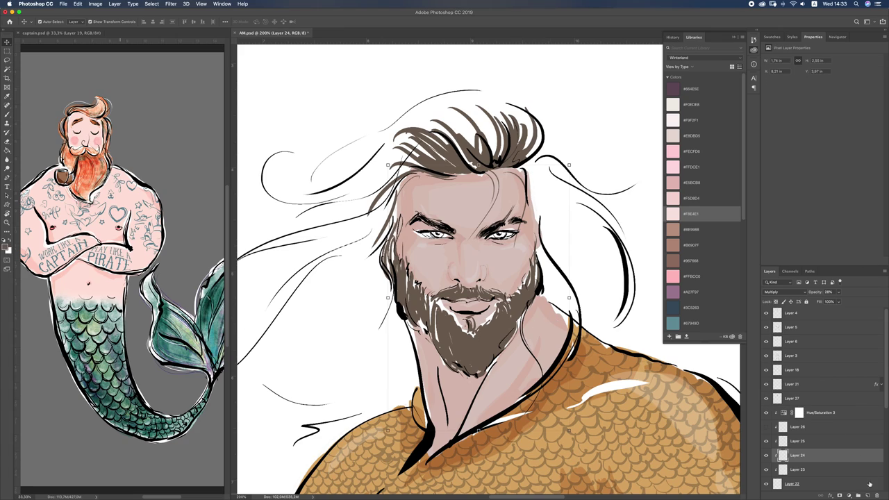
click(869, 496)
key(b)
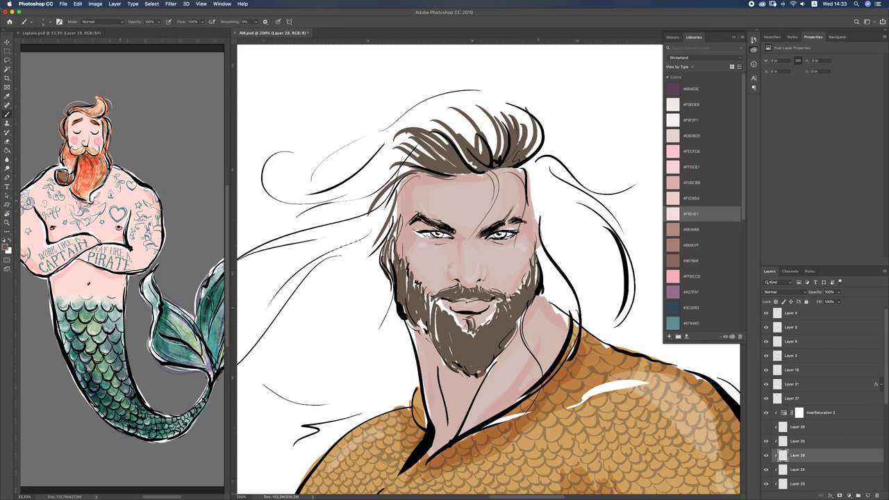
key(bracketright)
key(bracketright)
key(bracketright)
key(bracketright)
key(bracketright)
key(bracketright)
key(bracketright)
key(bracketright)
drag(535, 300, 550, 306)
click(840, 292)
drag(840, 301, 812, 303)
- Paint translucent shadows along the right side of the face, around both eyes and at the left forehead edge
drag(531, 219, 523, 268)
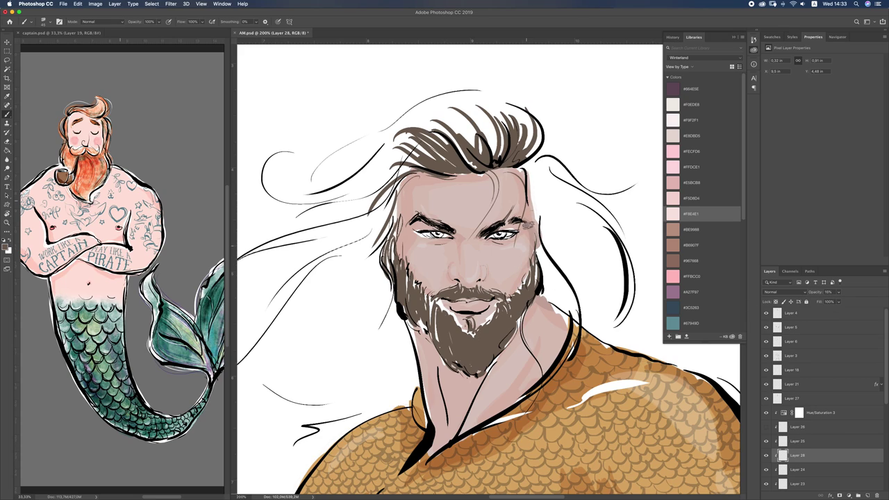
drag(521, 215, 521, 221)
mouse_move(477, 238)
mouse_down()
mouse_move(514, 227)
mouse_move(488, 242)
mouse_up()
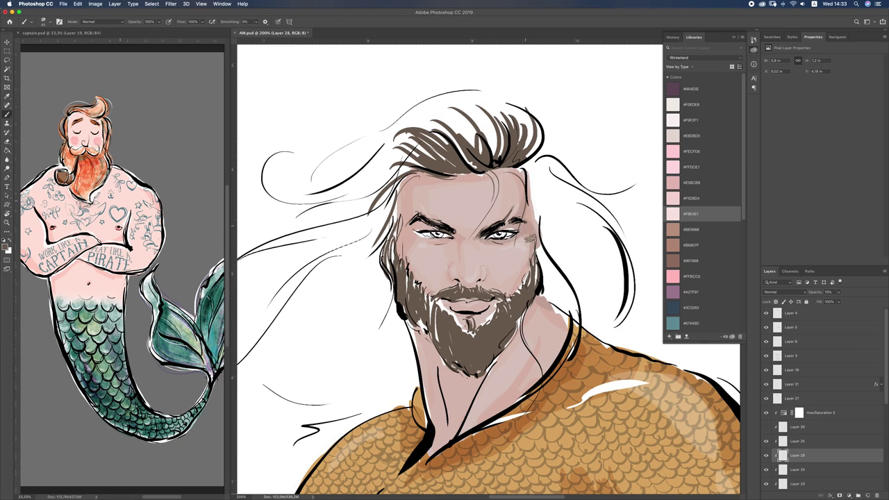
mouse_move(415, 235)
mouse_down()
mouse_move(406, 227)
mouse_move(446, 235)
mouse_up()
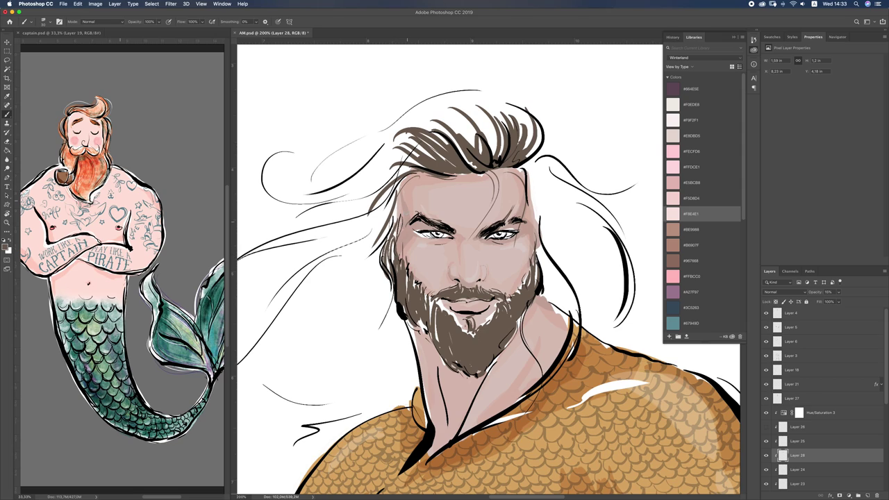
drag(405, 182, 401, 203)
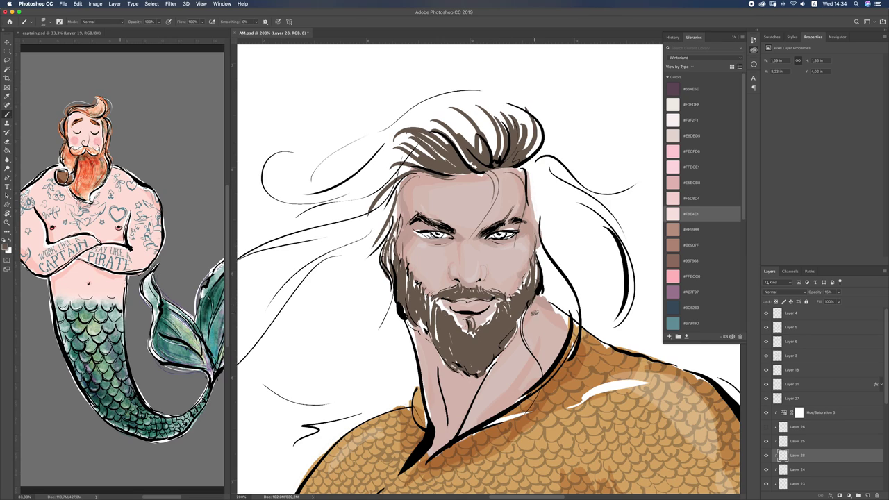
- Return to hair Layer 27 and paint a thick dark brown lock down the right side of the face
super+click(485, 350)
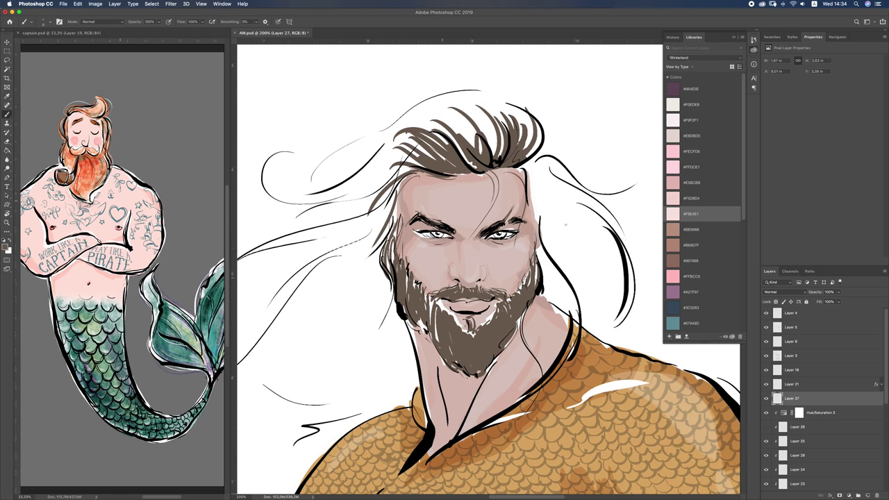
key(])
key(])
key(])
key(])
key(])
drag(532, 162, 566, 299)
- Paint thin hair strands with a smaller brush from the right jaw down over the neck and collar
key([)
key([)
key([)
key([)
drag(538, 244, 534, 358)
key(super+z)
mouse_move(539, 293)
mouse_down()
mouse_move(528, 346)
mouse_move(535, 362)
mouse_up()
drag(531, 323, 541, 355)
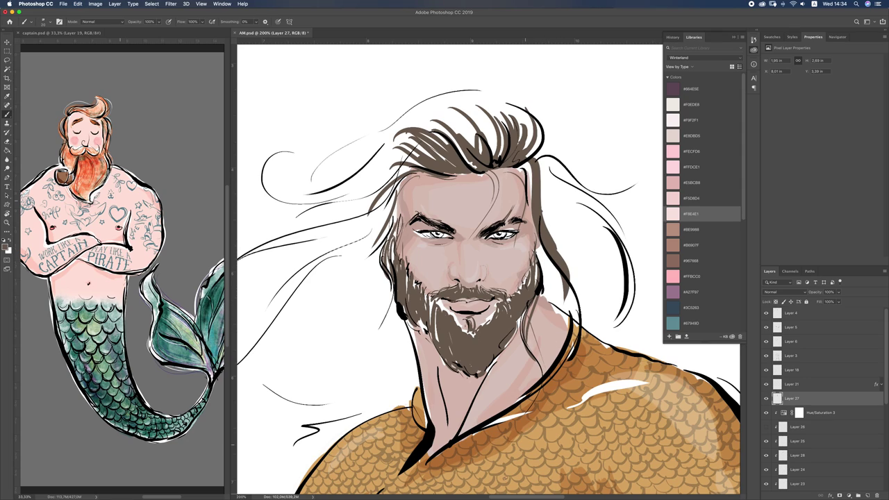
drag(528, 325, 540, 376)
key(super+z)
key(super+z)
mouse_move(532, 331)
mouse_down()
mouse_move(546, 369)
mouse_move(528, 435)
mouse_up()
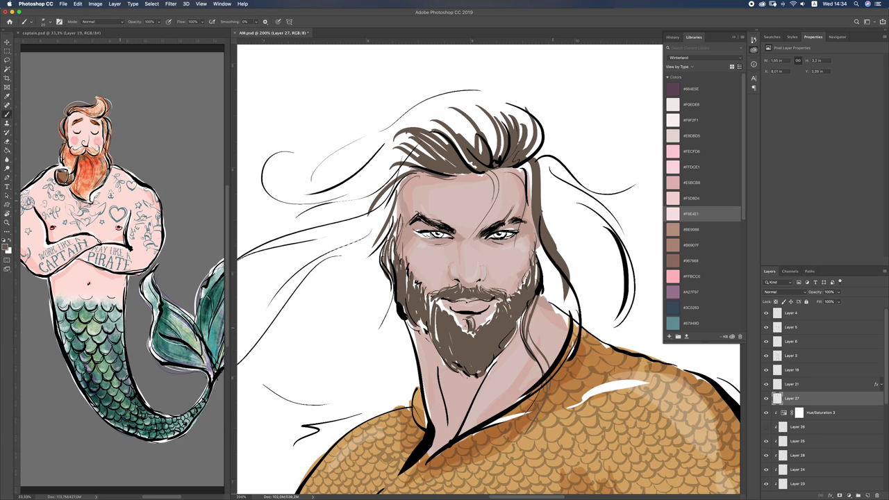
- Fill the hair between the right cheek and the shoulder with dark brown strokes
drag(568, 206, 543, 278)
drag(538, 244, 555, 295)
drag(551, 261, 560, 292)
drag(533, 245, 574, 315)
drag(557, 271, 576, 310)
drag(562, 189, 577, 309)
drag(541, 163, 560, 252)
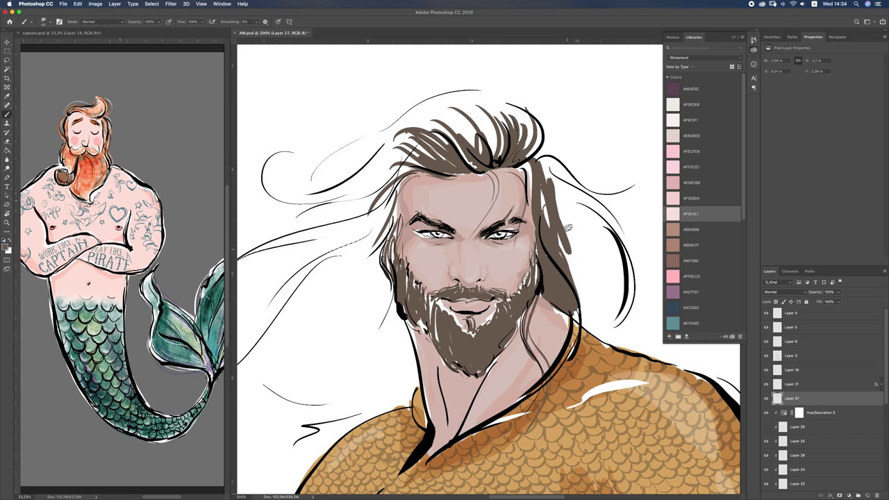
- Widen the right hair mass with a broad downward stroke and undo the two extra strokes near the hairline
drag(558, 205, 578, 278)
mouse_move(526, 174)
mouse_down()
mouse_move(532, 224)
mouse_move(564, 219)
mouse_up()
drag(549, 169, 579, 248)
key(super+z)
key(super+z)
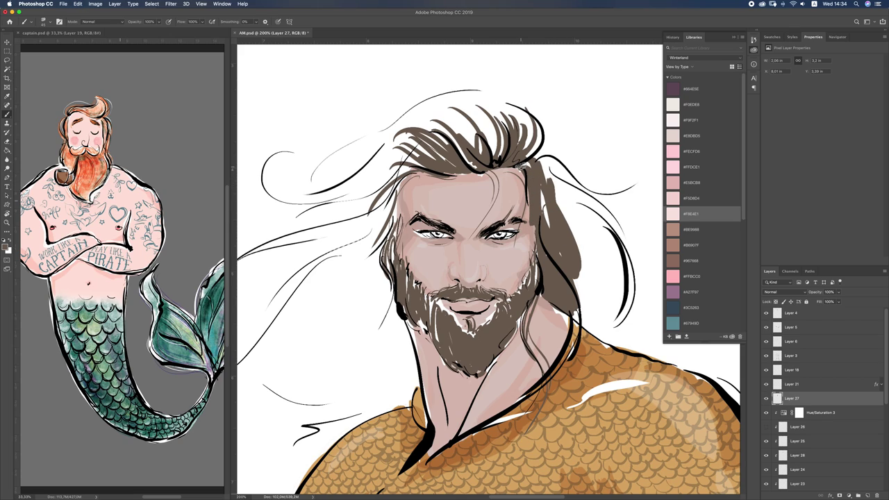
- Fill the right hair mass out to its outer contour, collapse the Libraries panel and add thin strands outside it
mouse_move(525, 169)
mouse_down()
mouse_move(553, 247)
mouse_move(524, 161)
mouse_move(567, 269)
mouse_move(531, 160)
mouse_move(581, 242)
mouse_up()
drag(556, 172, 583, 285)
mouse_move(574, 206)
mouse_down()
mouse_move(611, 302)
mouse_move(603, 302)
mouse_up()
mouse_move(584, 243)
mouse_down()
mouse_move(593, 289)
mouse_move(610, 294)
mouse_move(576, 304)
mouse_move(588, 322)
mouse_move(619, 276)
mouse_move(619, 297)
mouse_move(583, 324)
mouse_move(612, 320)
mouse_up()
mouse_move(536, 154)
mouse_down()
mouse_move(571, 178)
mouse_move(632, 164)
mouse_up()
key(super+z)
click(733, 37)
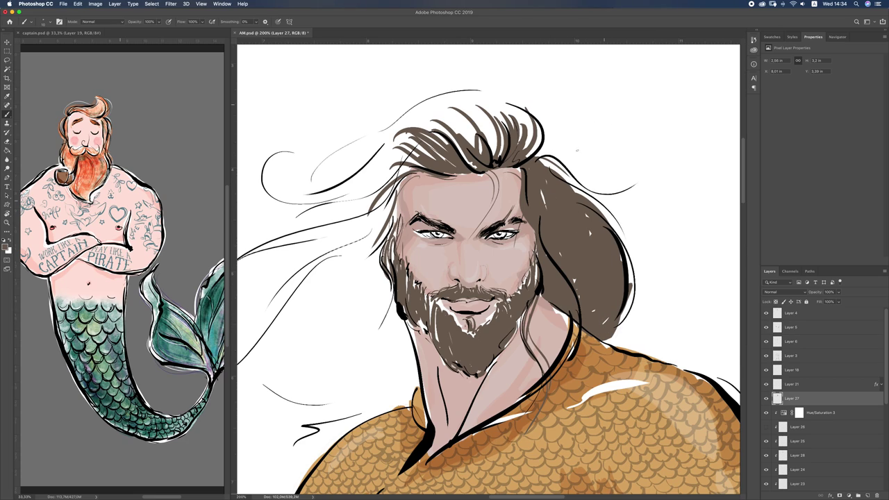
mouse_move(576, 186)
mouse_down()
mouse_move(642, 252)
mouse_move(638, 297)
mouse_move(620, 322)
mouse_up()
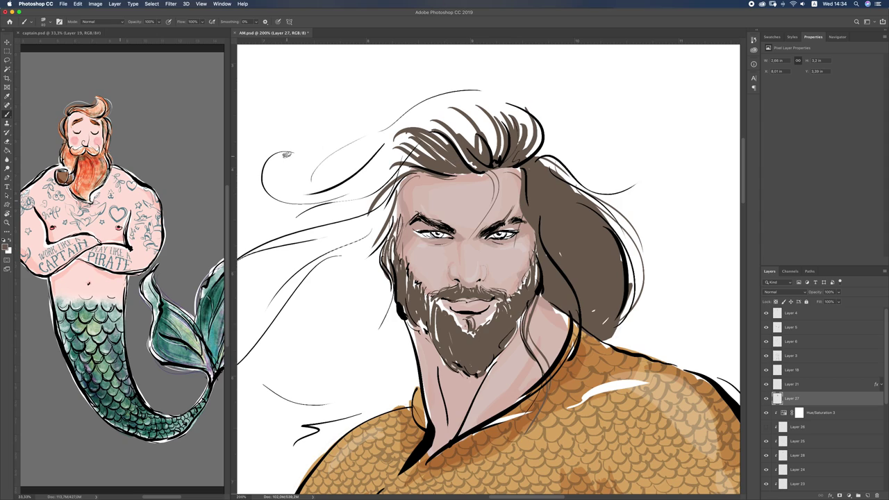
- Paint the long windblown curl and the hair beside the left temple and cheek in dark brown
mouse_move(266, 182)
mouse_down()
mouse_move(392, 171)
mouse_move(335, 196)
mouse_move(392, 171)
mouse_move(376, 180)
mouse_move(361, 258)
mouse_up()
key([)
key([)
key([)
key([)
drag(385, 220, 373, 259)
mouse_move(393, 204)
mouse_down()
mouse_move(376, 303)
mouse_move(386, 368)
mouse_up()
- Fill the hair hanging beside the left jaw and neck down to the shoulder
mouse_move(393, 318)
mouse_down()
mouse_move(396, 375)
mouse_move(399, 366)
mouse_move(405, 372)
mouse_up()
drag(391, 301, 403, 334)
drag(401, 340, 408, 366)
drag(393, 290, 396, 310)
drag(400, 316, 417, 378)
mouse_move(410, 333)
mouse_down()
mouse_move(418, 389)
mouse_move(402, 397)
mouse_up()
mouse_move(397, 365)
mouse_down()
mouse_move(393, 404)
mouse_move(404, 403)
mouse_up()
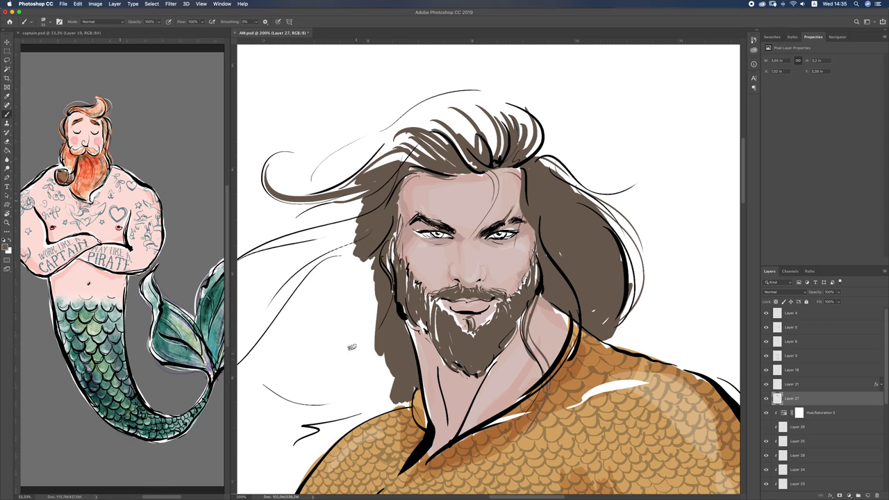
- Extend the left hair mass outward with broad dark brown strokes down to the shoulder line
drag(358, 280, 335, 341)
drag(369, 258, 346, 357)
mouse_move(364, 280)
mouse_down()
mouse_move(347, 343)
mouse_move(356, 364)
mouse_up()
mouse_move(367, 303)
mouse_down()
mouse_move(362, 368)
mouse_move(378, 411)
mouse_move(398, 404)
mouse_up()
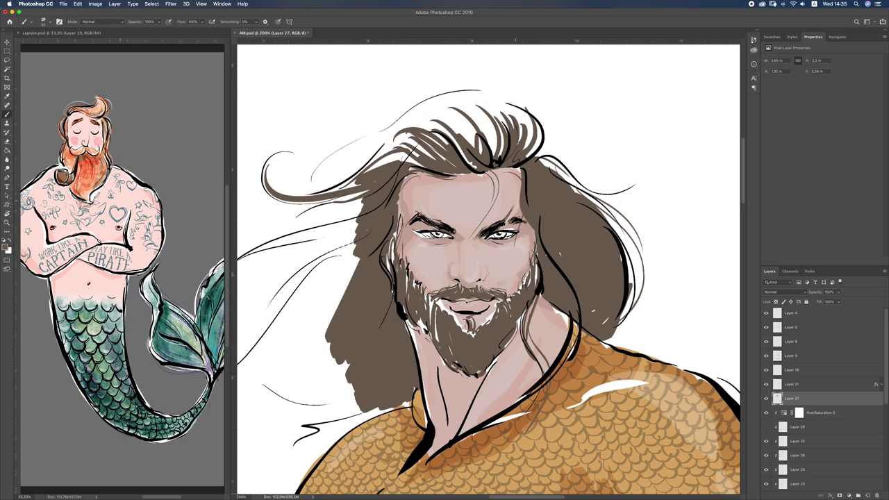
- Add a layer above Layer 28 at about 39% opacity and paint brown shadows around both eyes and the left temple
super+click(452, 277)
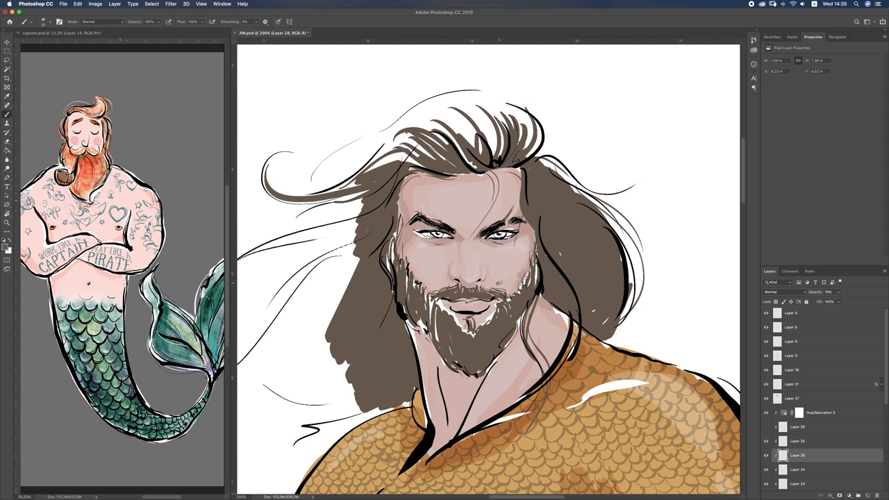
click(869, 495)
drag(434, 241, 446, 239)
click(840, 293)
drag(838, 301, 817, 302)
drag(499, 240, 518, 228)
mouse_move(411, 230)
mouse_down()
mouse_move(422, 229)
mouse_move(406, 226)
mouse_up()
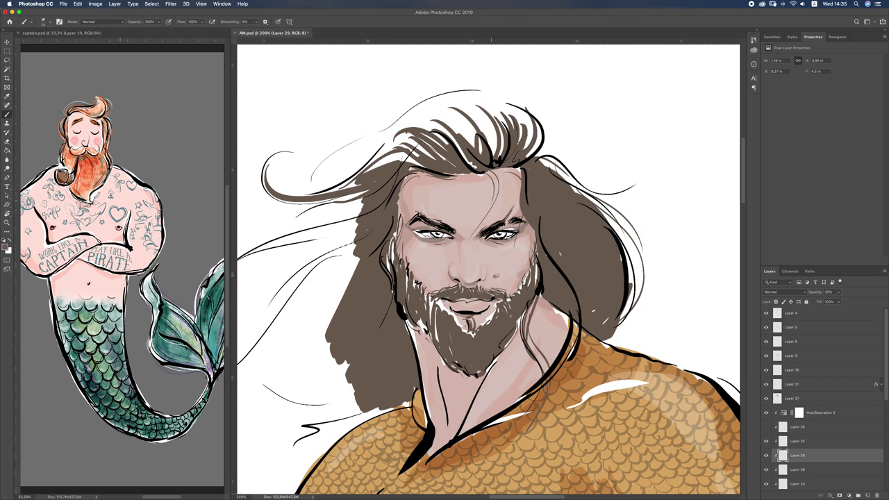
- Undo the last brush stroke and shade the lips with brown strokes, switching to Layer 28 for the lower lip
key(super+z)
drag(470, 301, 458, 300)
click(806, 471)
drag(452, 309, 480, 310)
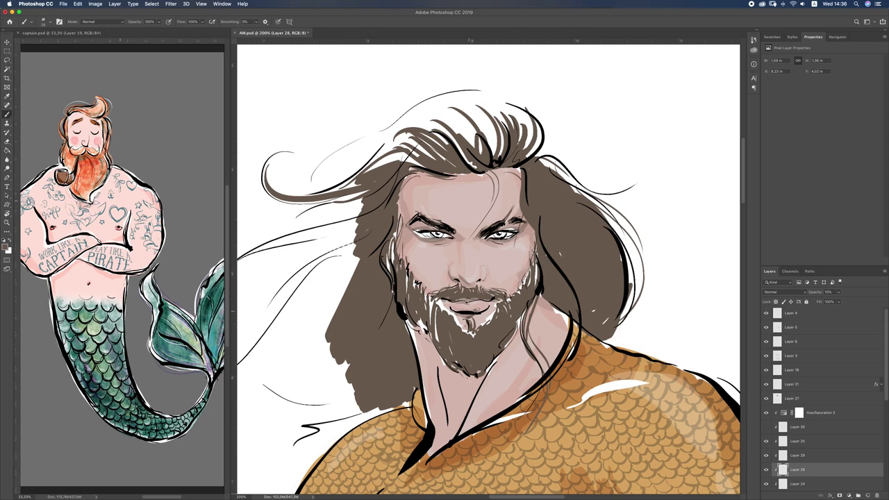
- Activate Layer 22 and pick a pale pink swatch as the painting colour
click(830, 456)
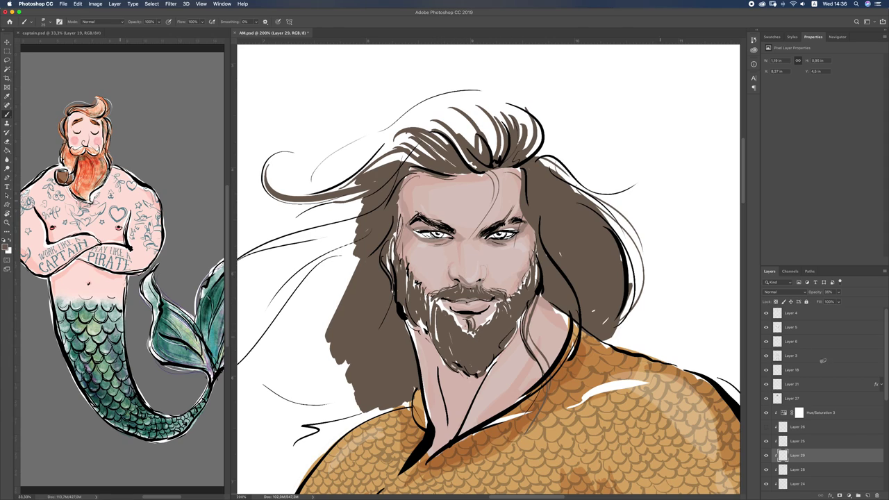
drag(885, 400, 883, 445)
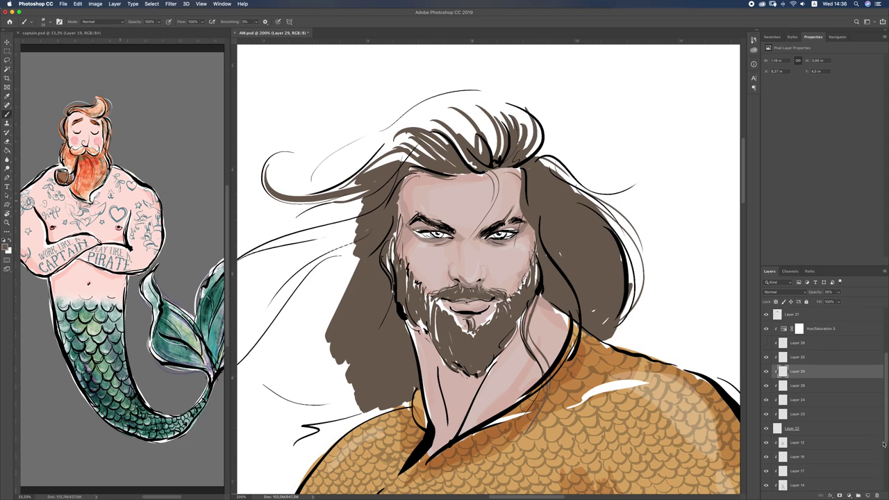
click(833, 429)
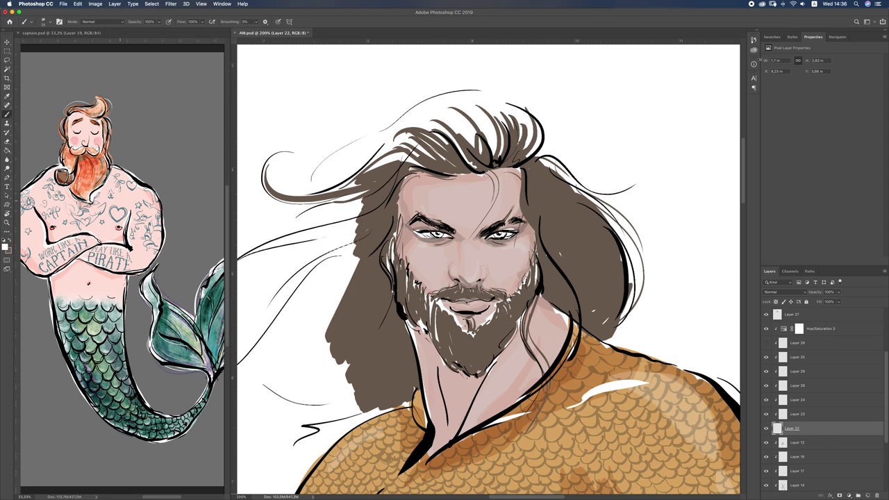
click(771, 37)
click(777, 47)
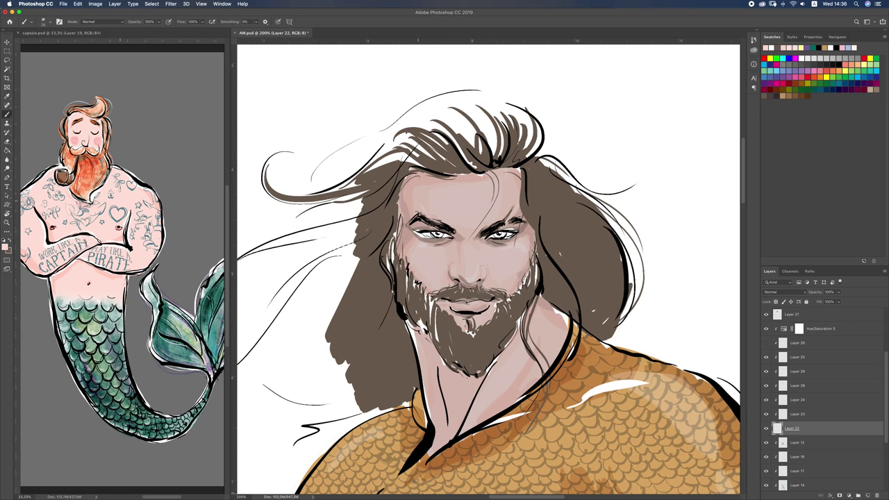
- Paint brown shadows on Layer 29 over the throat beneath the beard and down both sides of the neck
key(v)
click(467, 270)
key(b)
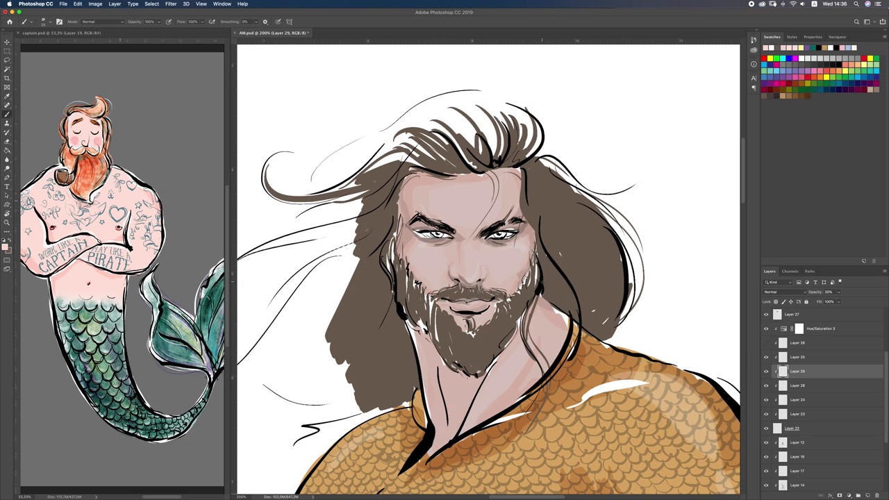
drag(477, 380, 465, 418)
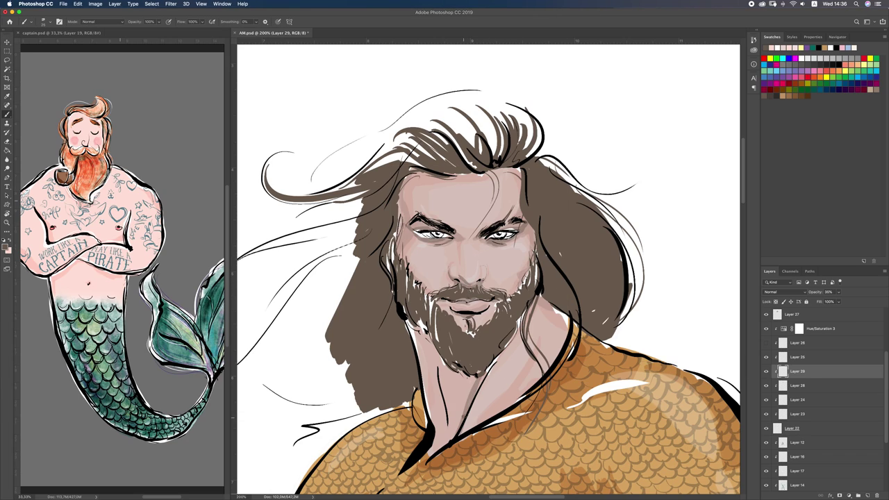
drag(455, 377, 474, 383)
mouse_move(437, 356)
mouse_down()
mouse_move(450, 428)
mouse_move(452, 379)
mouse_move(462, 404)
mouse_up()
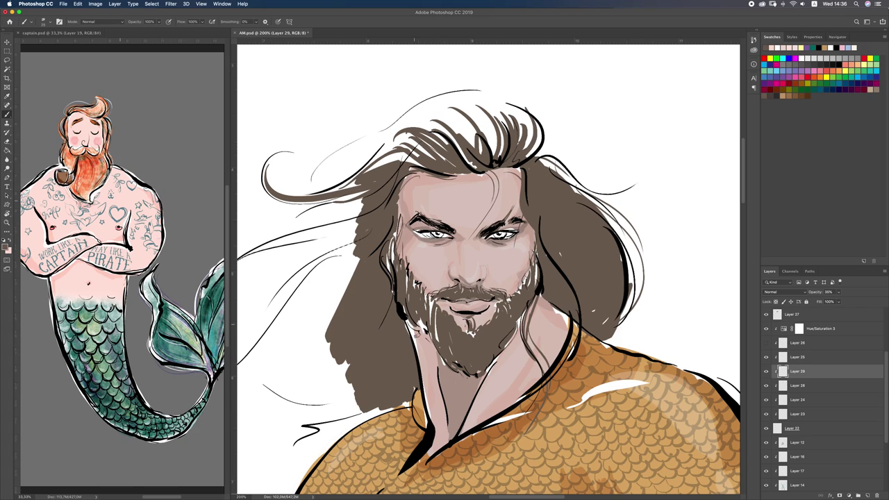
drag(422, 333, 437, 367)
drag(536, 300, 486, 382)
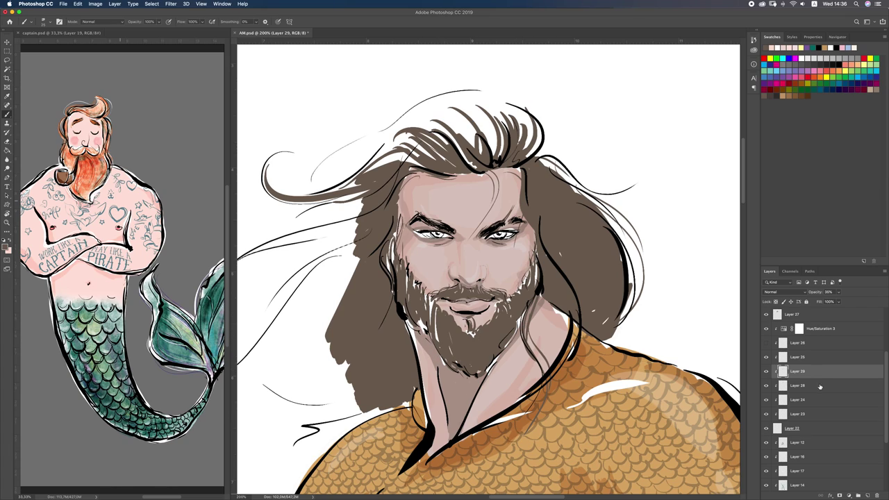
- Check the neck shading layers and erase parts of the throat shadow on Layer 29 down to the collar opening
click(821, 386)
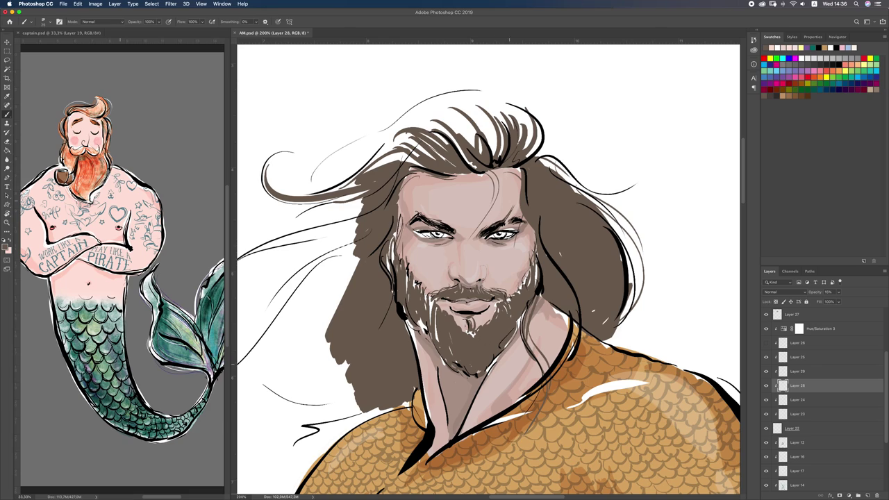
key(e)
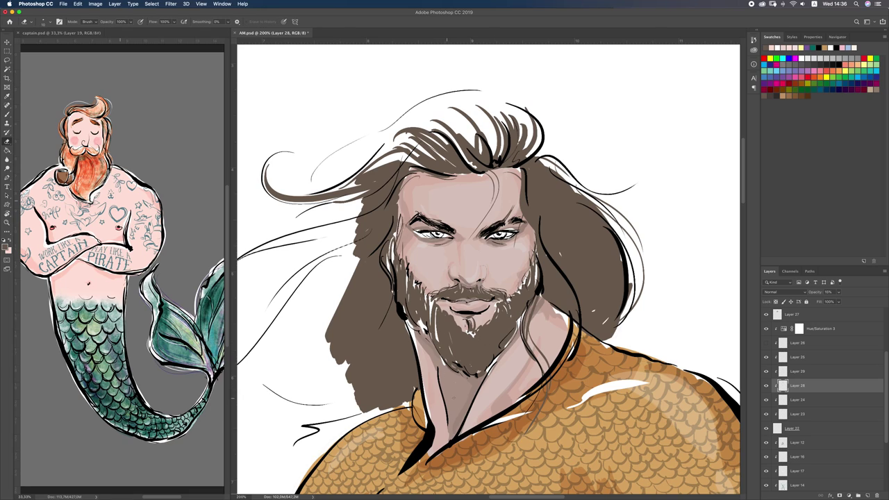
click(783, 400)
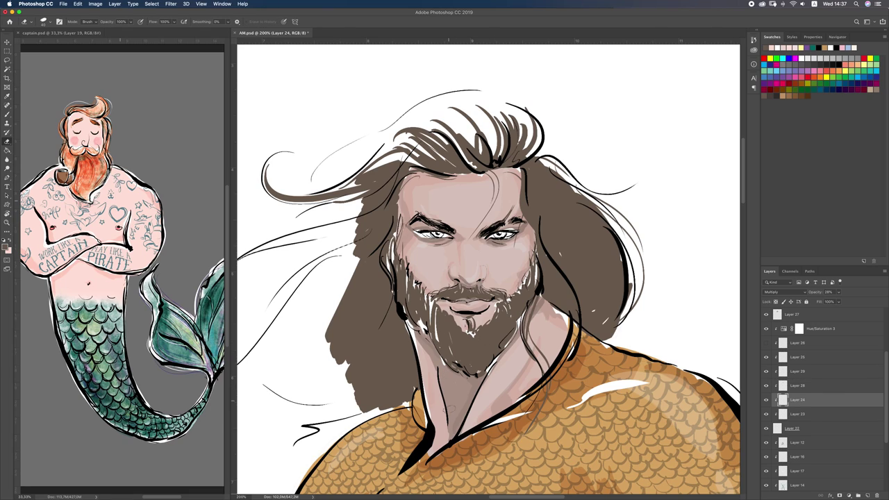
click(766, 386)
click(766, 386)
click(797, 373)
mouse_move(440, 370)
mouse_down()
mouse_move(446, 436)
mouse_move(450, 397)
mouse_move(450, 428)
mouse_up()
key(super+z)
key(super+z)
drag(443, 378, 449, 436)
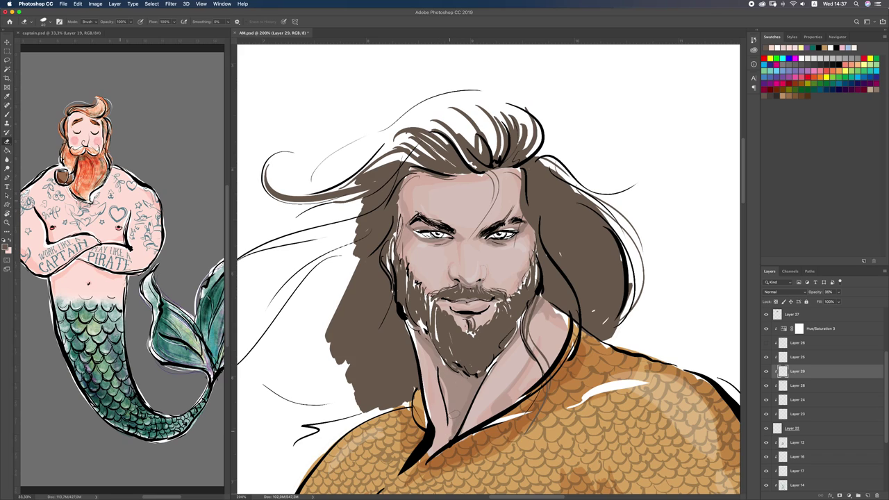
mouse_move(457, 395)
mouse_down()
mouse_move(452, 428)
mouse_move(440, 371)
mouse_move(453, 406)
mouse_up()
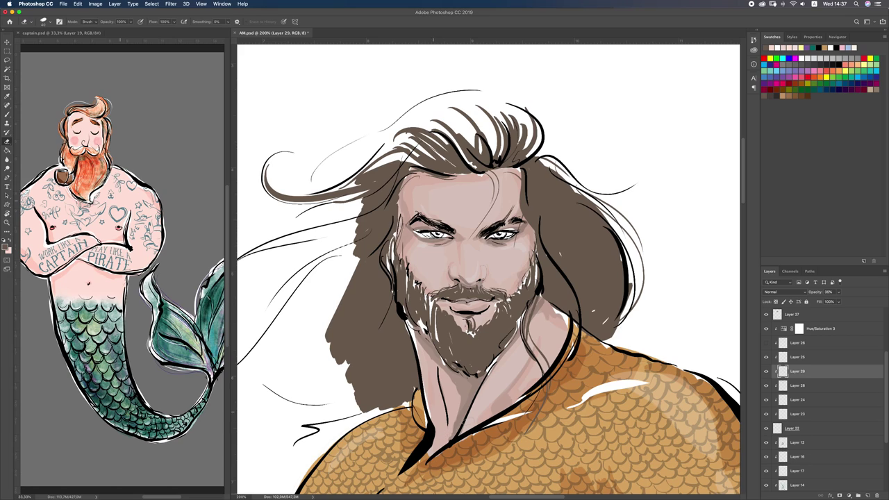
- Add a layer above Layer 23, brush a shadow down the left side of the neck and set its opacity to 21%
click(814, 415)
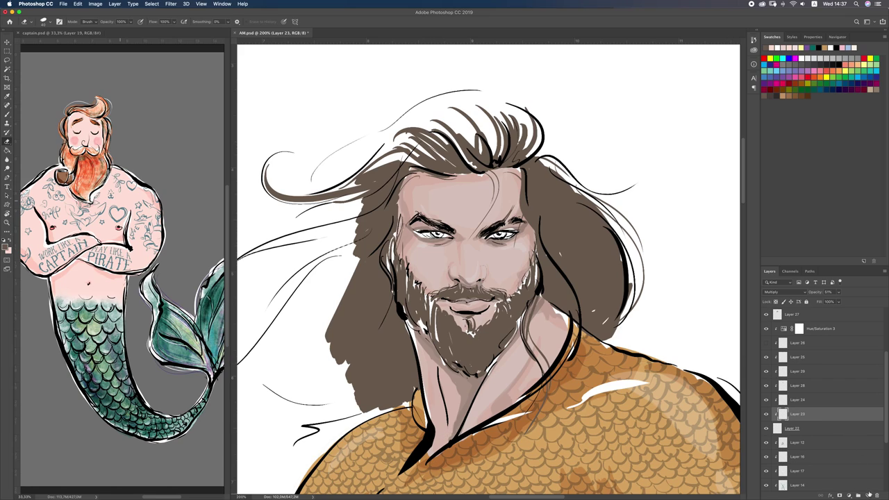
click(867, 495)
key(b)
mouse_move(433, 418)
mouse_down()
mouse_move(417, 336)
mouse_move(435, 417)
mouse_up()
drag(421, 357, 438, 431)
click(839, 302)
drag(815, 306, 813, 301)
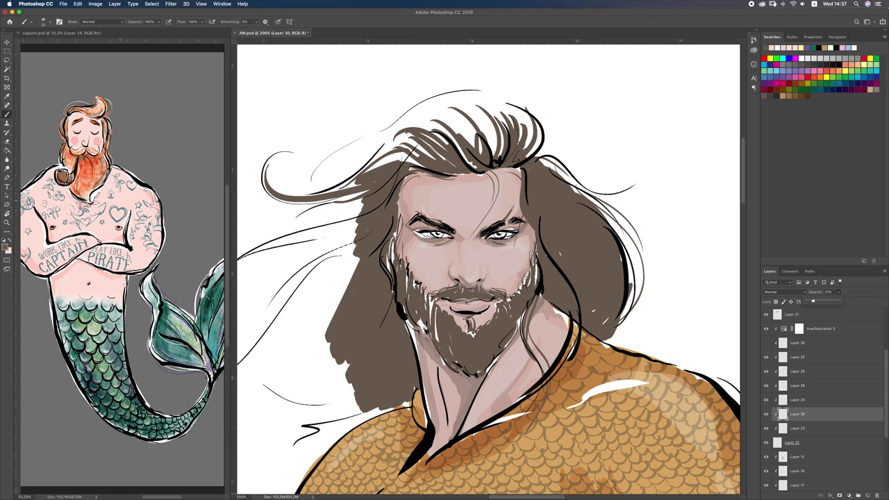
- Enlarge the brush to 45 px and paint broad shadows over the left side of the neck and the throat
click(415, 335)
key(bracketright)
key(bracketright)
key(bracketright)
key(bracketright)
mouse_move(422, 339)
mouse_down()
mouse_move(439, 416)
mouse_move(449, 413)
mouse_up()
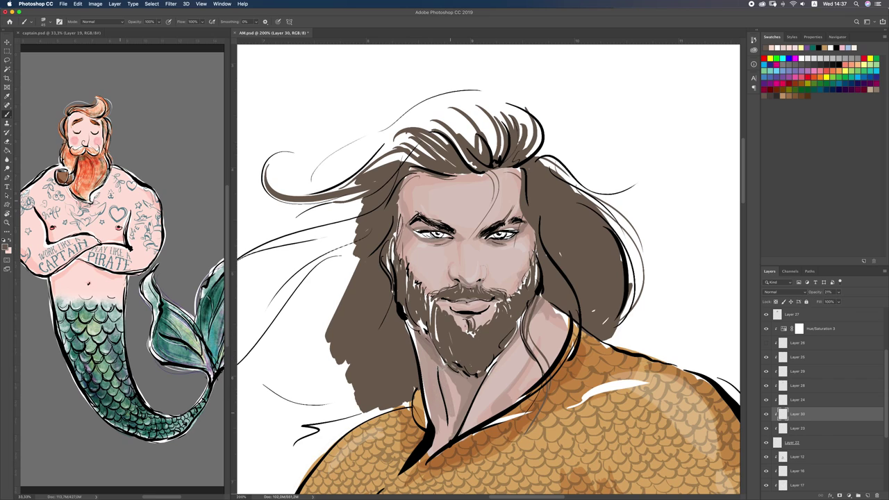
mouse_move(448, 368)
mouse_down()
mouse_move(456, 424)
mouse_move(435, 447)
mouse_up()
drag(467, 379, 462, 408)
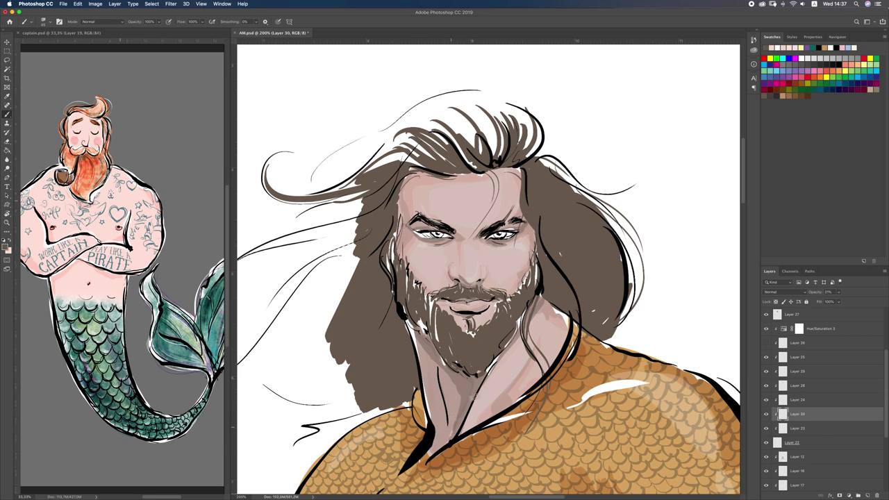
- Paint shadows along the right side of the neck and collar, and lower the layer's opacity to about 9%
drag(529, 357, 474, 429)
drag(541, 375, 501, 412)
mouse_move(566, 306)
mouse_down()
mouse_move(535, 339)
mouse_move(547, 323)
mouse_move(536, 378)
mouse_up()
click(839, 303)
drag(836, 302, 834, 303)
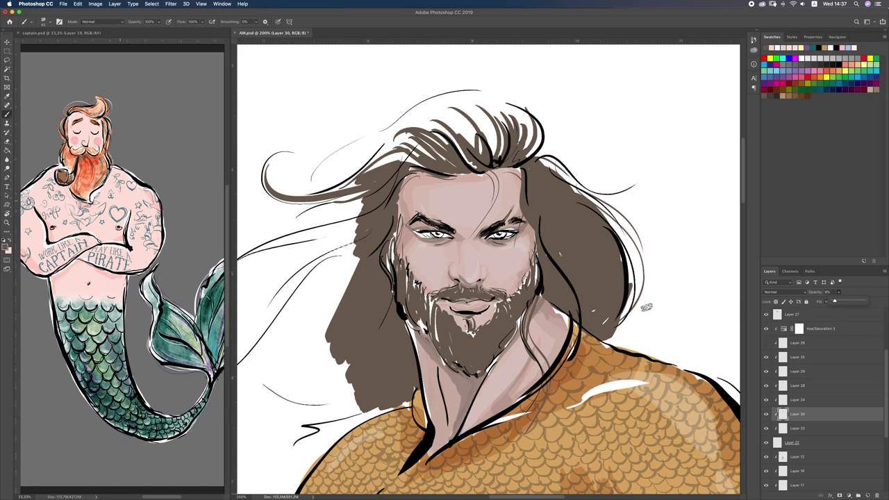
- Shade the left cheek above the beard with the 45 px brush on the same low-opacity layer
right_click(497, 302)
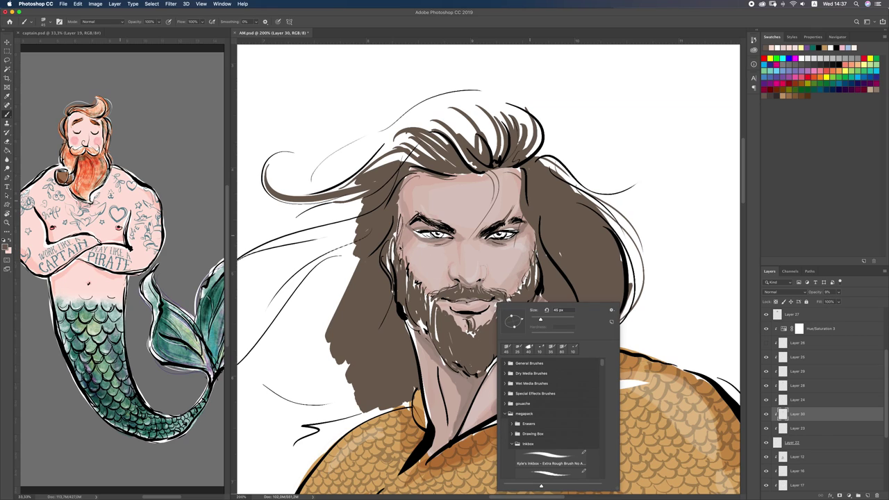
drag(417, 274, 431, 291)
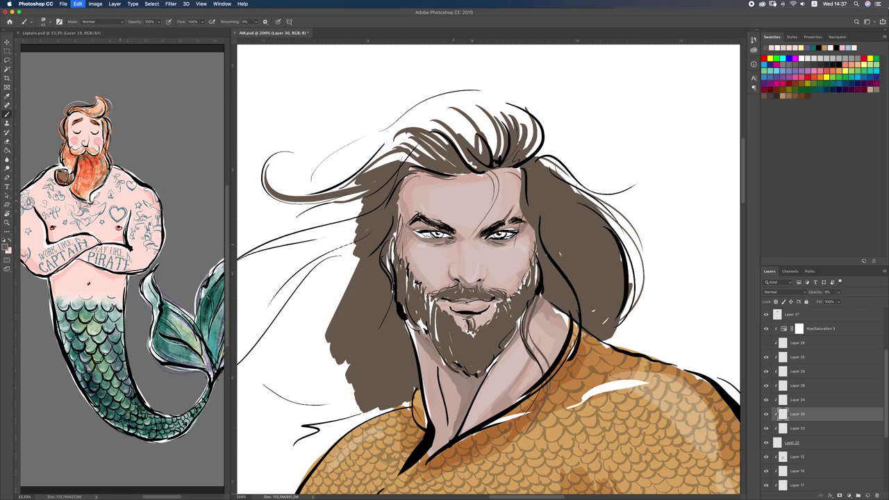
key(e)
key(b)
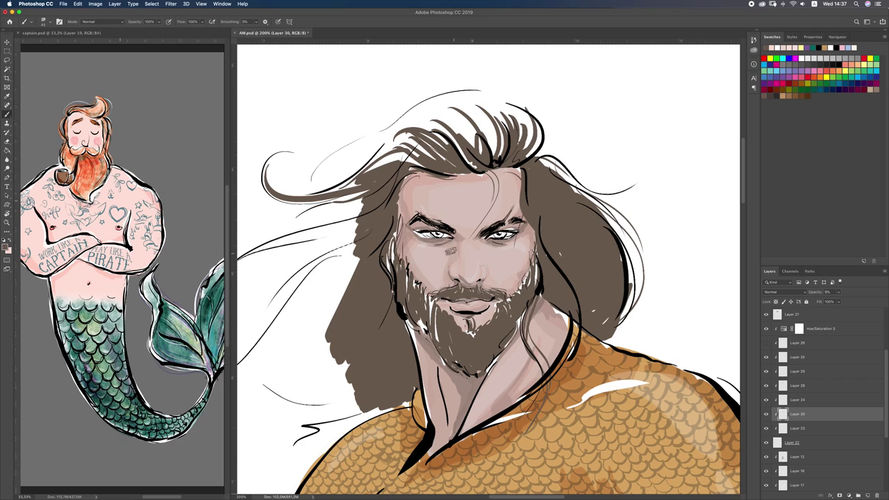